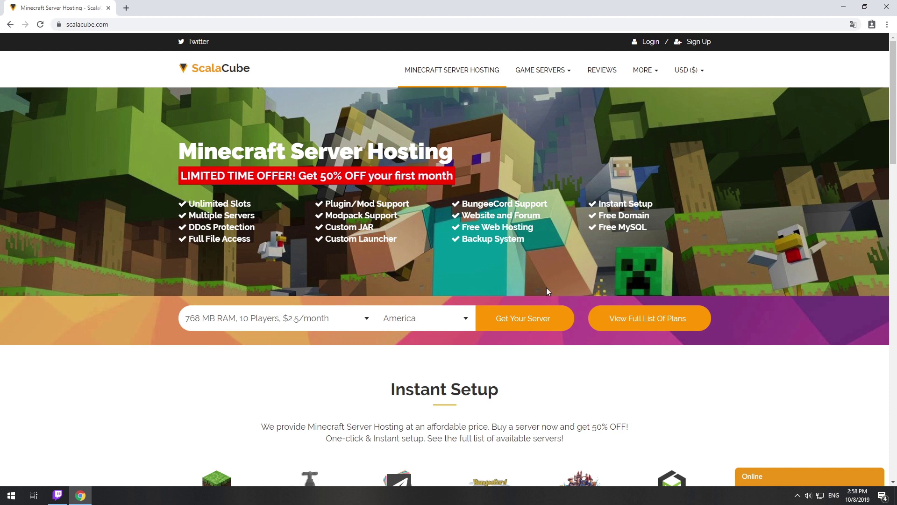
Start a new server order and advance past Location to the game server search.
{"action": "left_click", "coordinate": [524, 320]}
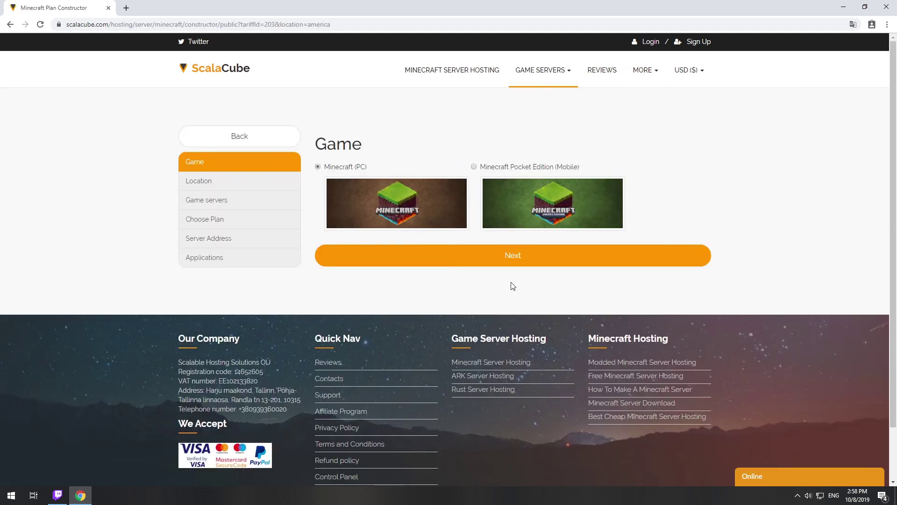
{"action": "left_click", "coordinate": [512, 258]}
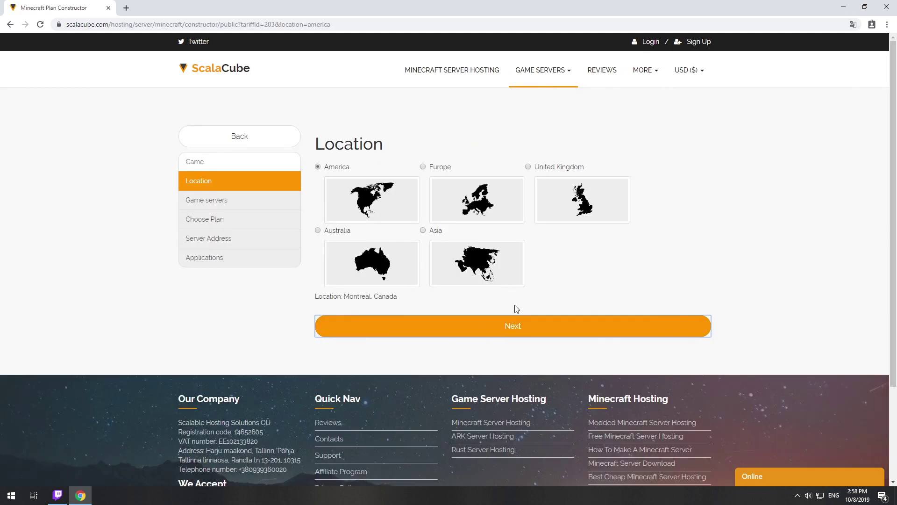
{"action": "left_click", "coordinate": [517, 319]}
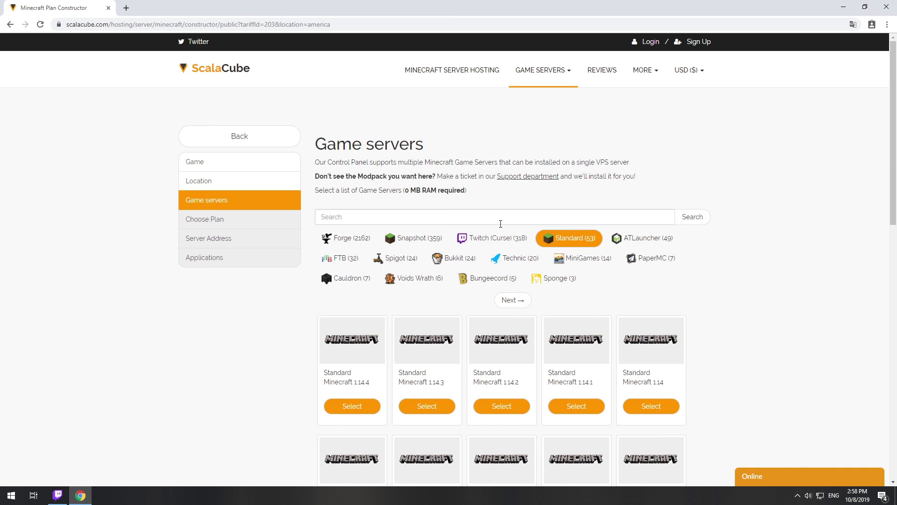
{"action": "left_click", "coordinate": [495, 216]}
{"action": "type", "text": "Forever Stranded"}
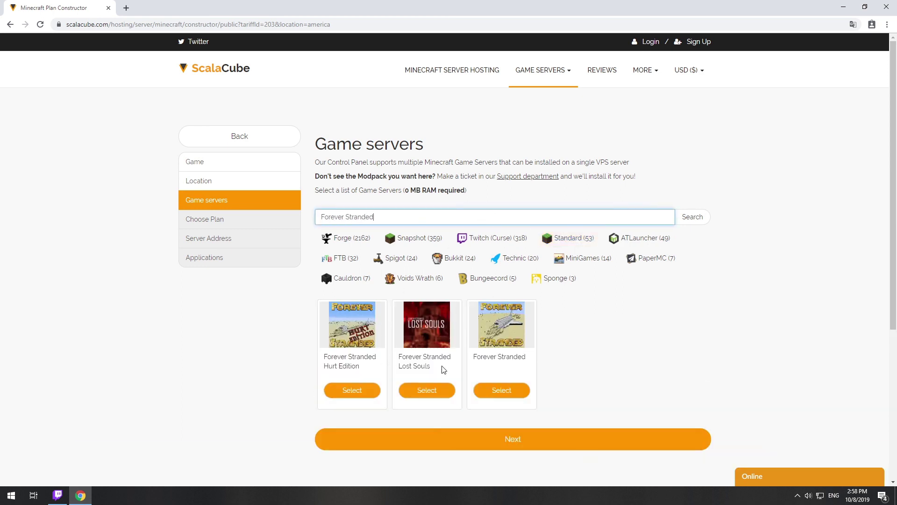
Select the Forever Stranded modpack and the recommended Minecraft VPS 3G plan.
{"action": "left_click", "coordinate": [491, 390]}
{"action": "left_click", "coordinate": [513, 356]}
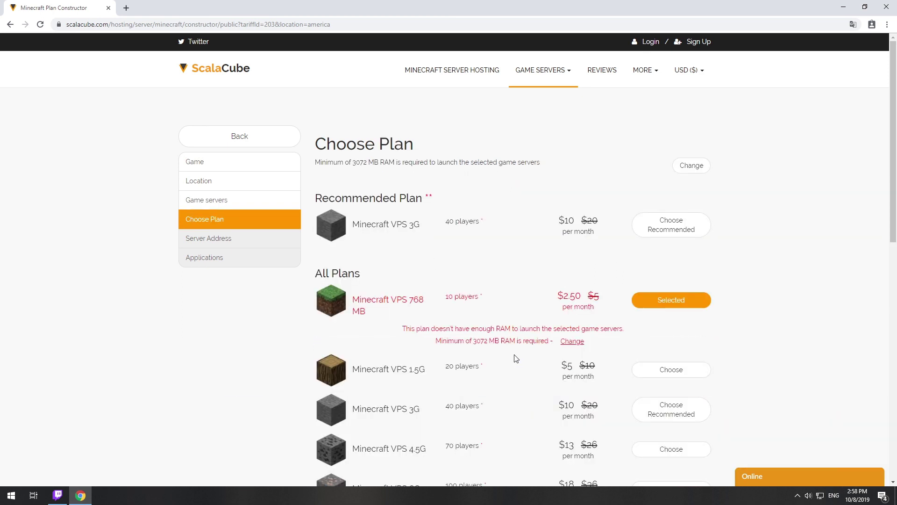
{"action": "left_click", "coordinate": [674, 228]}
{"action": "scroll", "coordinate": [567, 267], "scroll_direction": "down", "scroll_amount": 5}
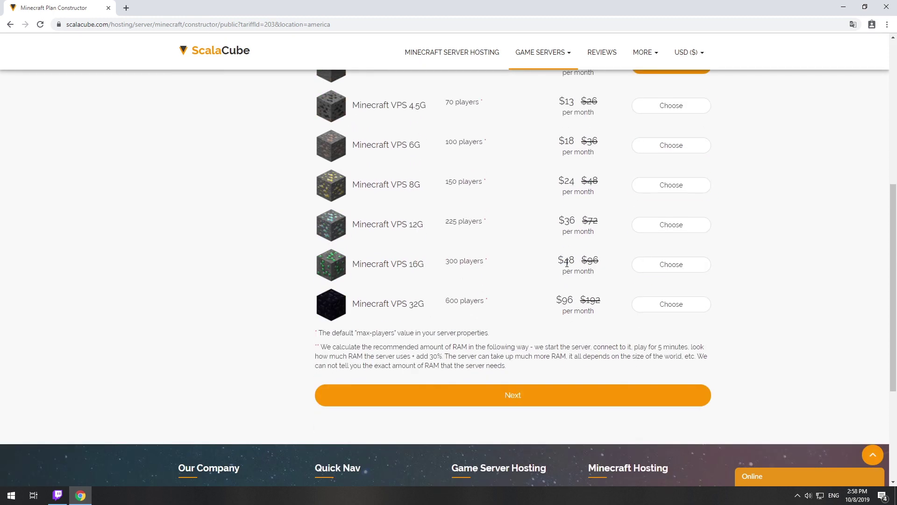
{"action": "left_click", "coordinate": [526, 381]}
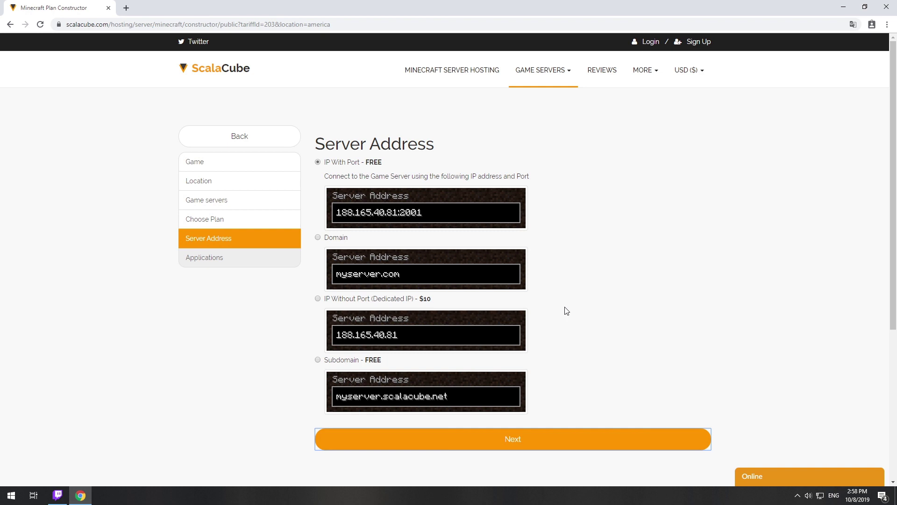
Keep 'IP With Port - FREE' as the server address and advance to Applications.
{"action": "left_click_drag", "start_coordinate": [403, 163], "coordinate": [322, 164]}
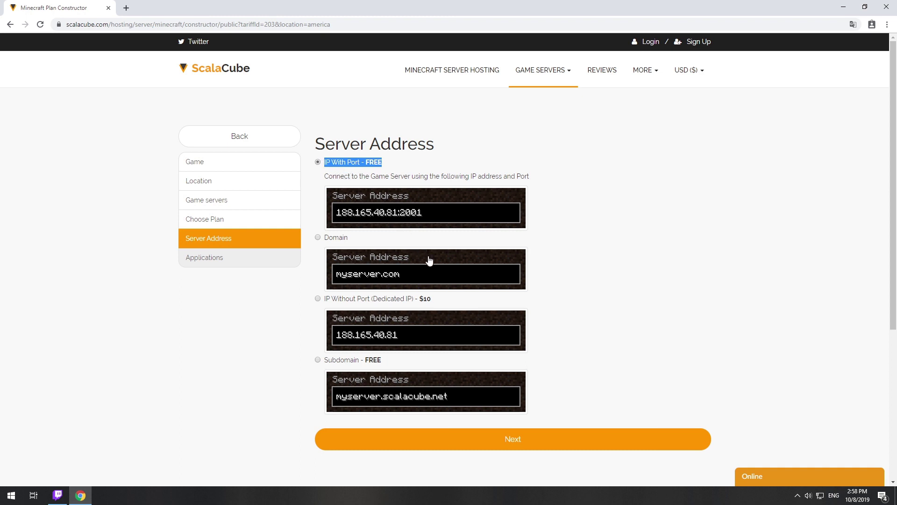
{"action": "left_click", "coordinate": [499, 438]}
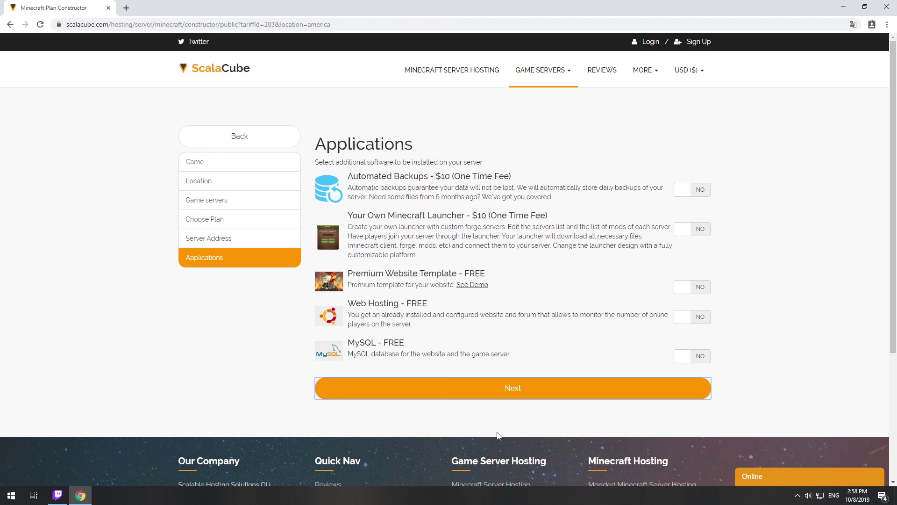
Skip add-ons, pay for the discounted VPS 3G order, and view the Servers list.
{"action": "left_click", "coordinate": [514, 395]}
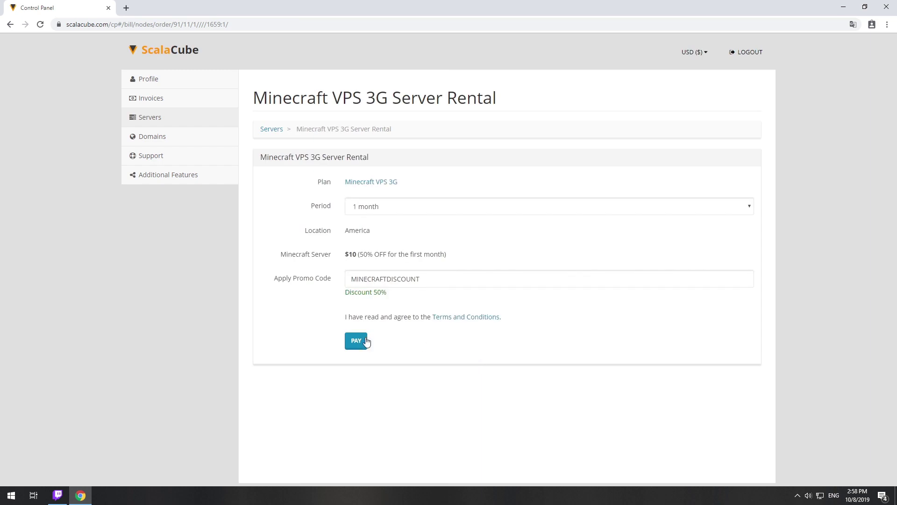
{"action": "left_click", "coordinate": [358, 341]}
{"action": "left_click", "coordinate": [179, 122]}
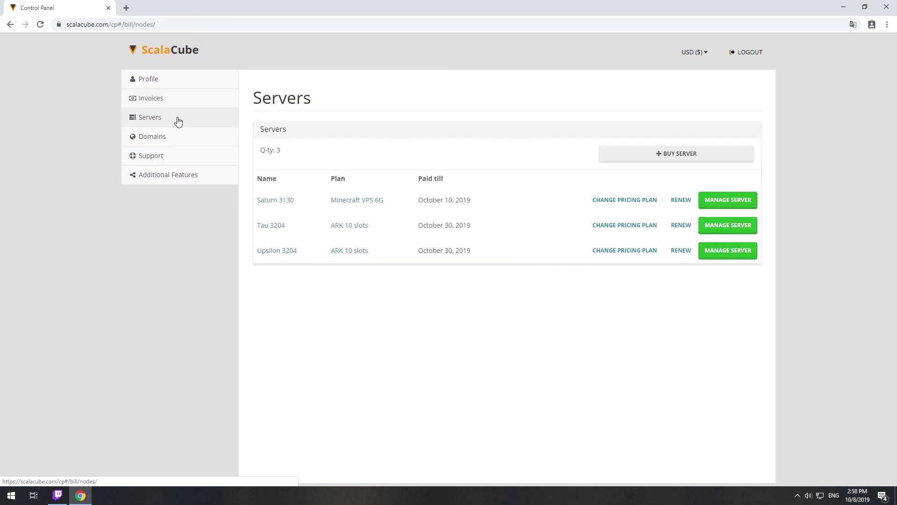
Copy the server IP from the Saturn 3130 Forever Stranded server's control panel.
{"action": "left_click", "coordinate": [716, 200]}
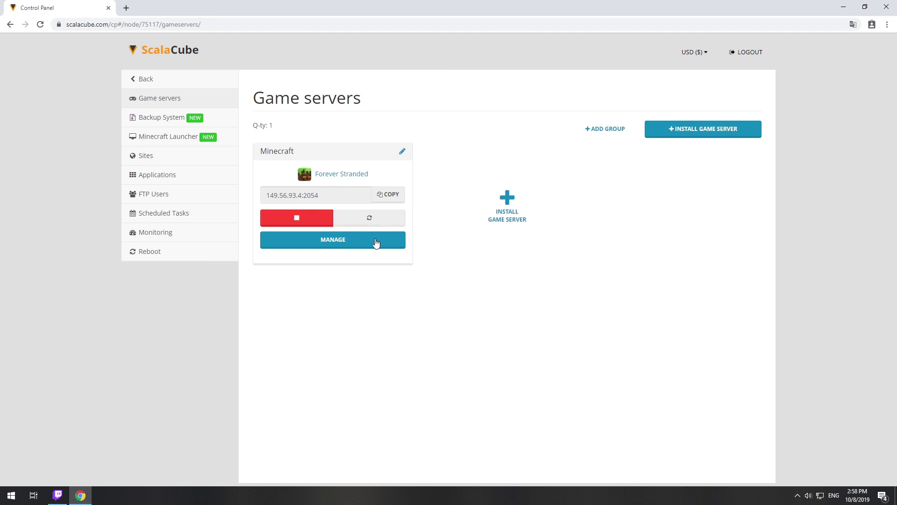
{"action": "left_click", "coordinate": [375, 243]}
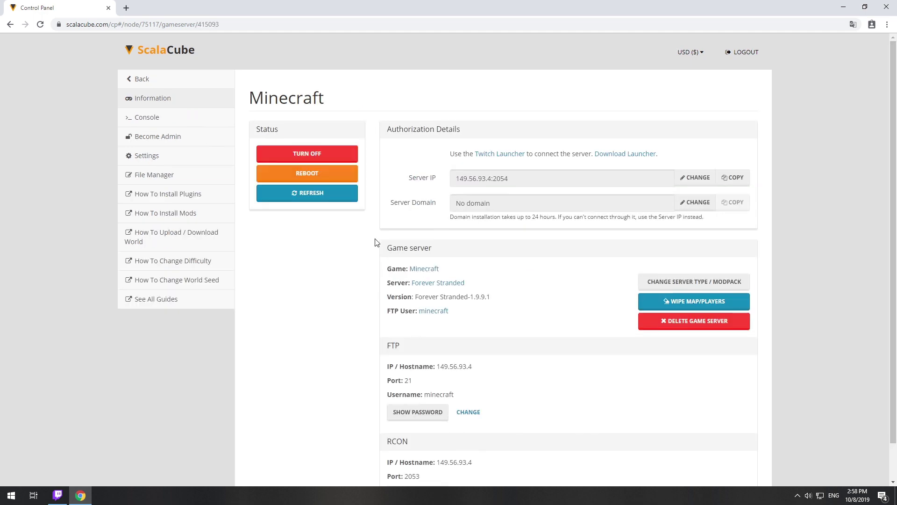
{"action": "left_click", "coordinate": [733, 179]}
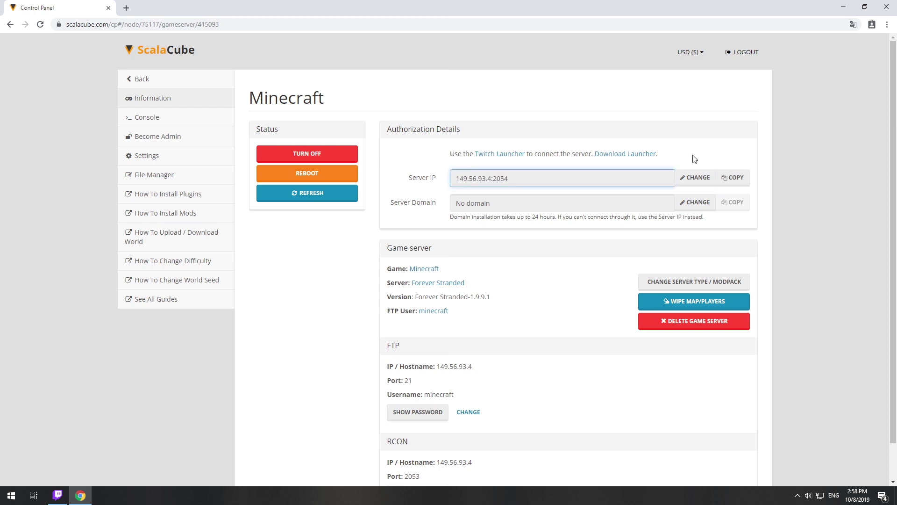
{"action": "left_click_drag", "start_coordinate": [663, 153], "coordinate": [445, 148]}
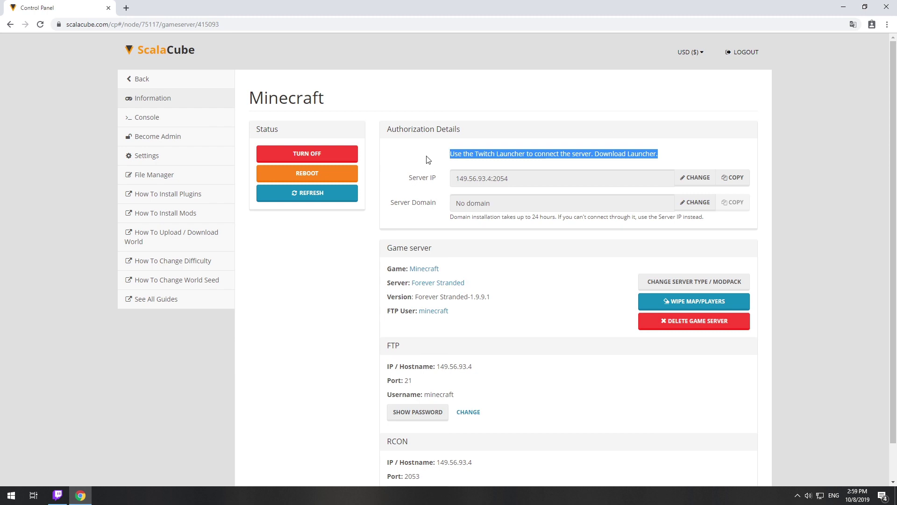
Launch the Forever Stranded modpack from Twitch through the Minecraft launcher.
{"action": "left_click", "coordinate": [58, 497]}
{"action": "left_click", "coordinate": [232, 222]}
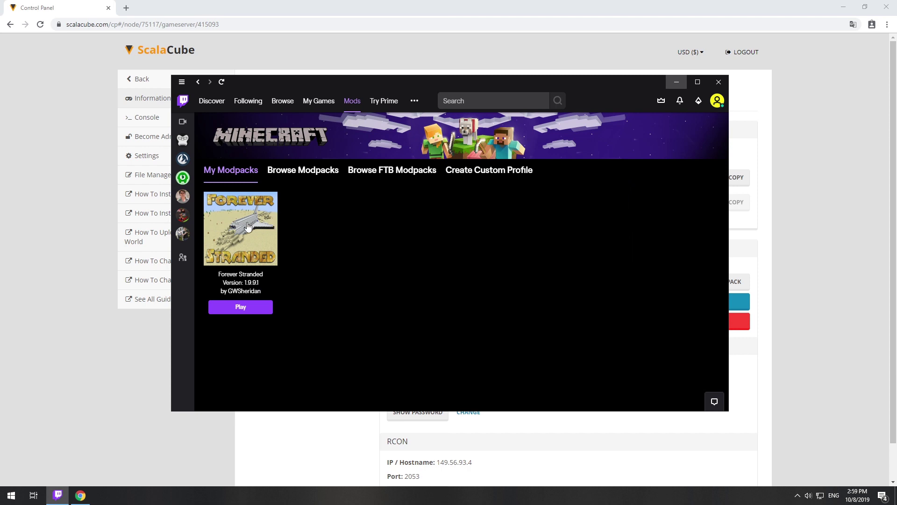
{"action": "left_click", "coordinate": [247, 226]}
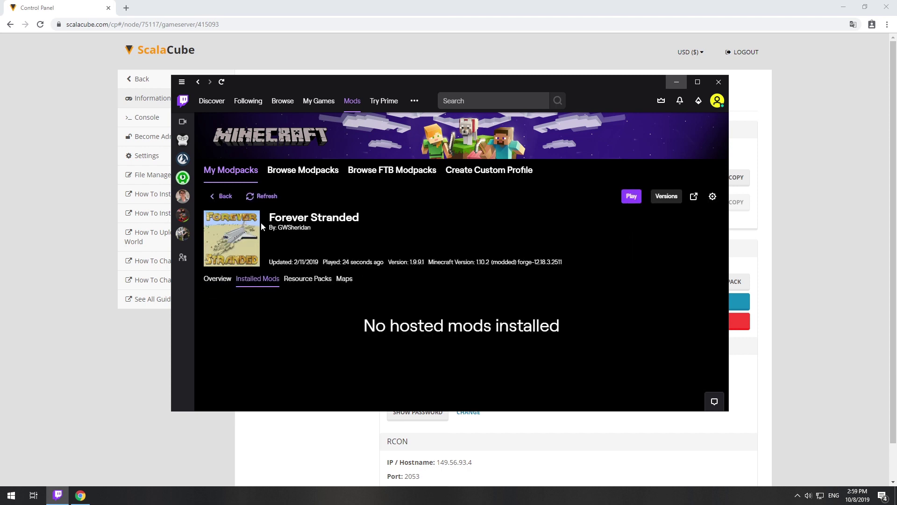
{"action": "left_click", "coordinate": [633, 197]}
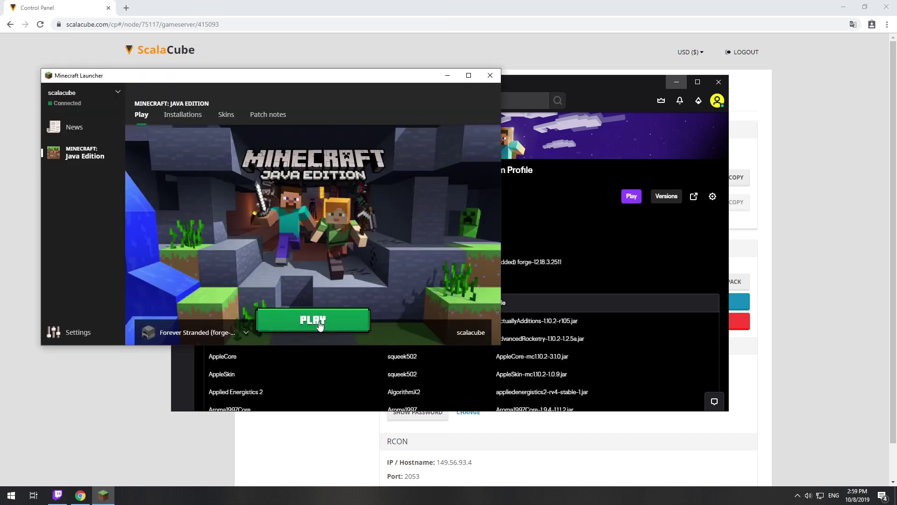
{"action": "left_click", "coordinate": [319, 325]}
Add a 'Minecraft Server' entry with the pasted address 149.56.93.4:2054 and join it.
{"action": "left_click", "coordinate": [444, 281]}
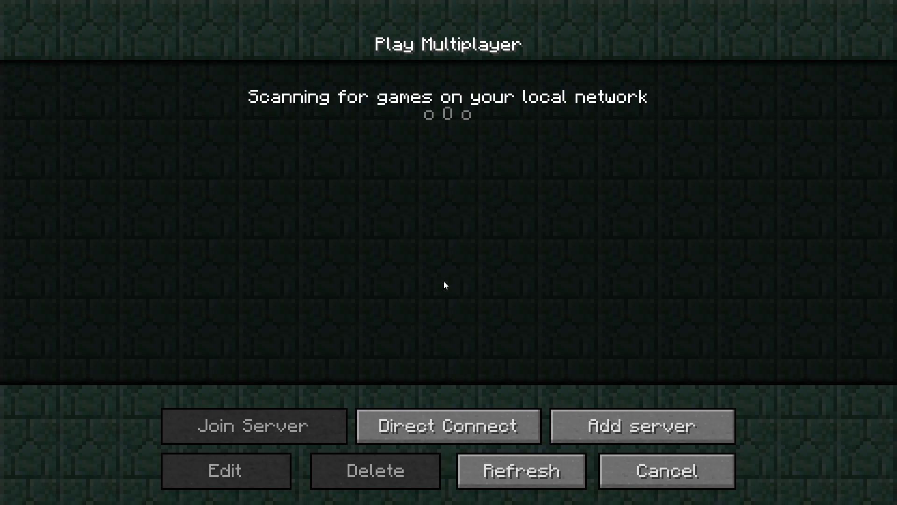
{"action": "left_click", "coordinate": [615, 421]}
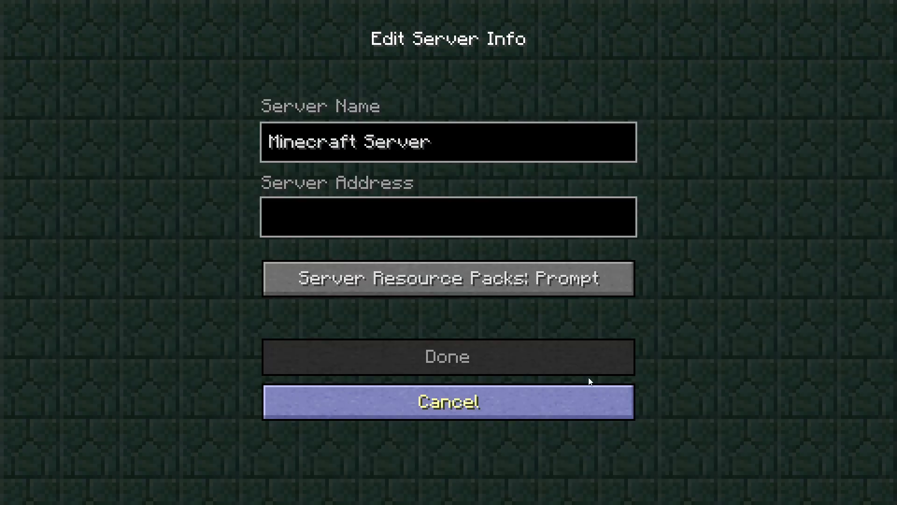
{"action": "left_click", "coordinate": [498, 221]}
{"action": "key", "text": "ctrl+v"}
{"action": "left_click", "coordinate": [465, 360]}
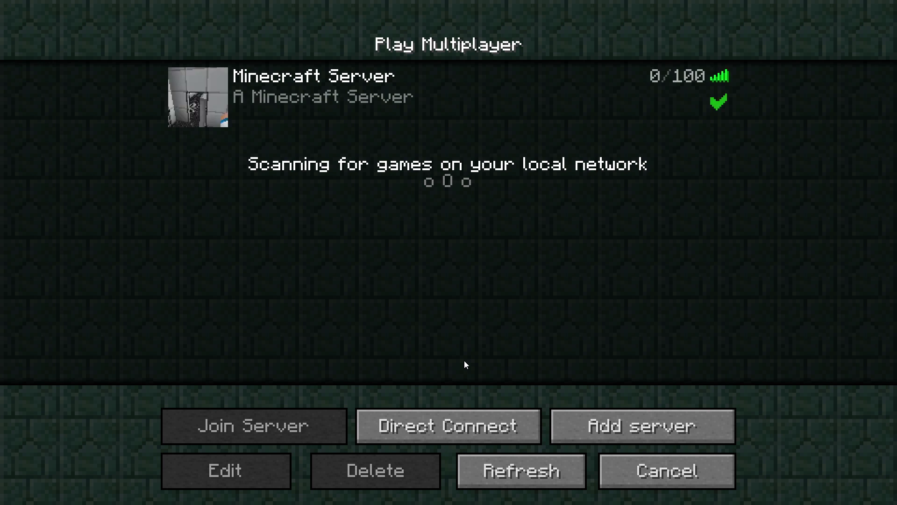
{"action": "double_click", "coordinate": [423, 103]}
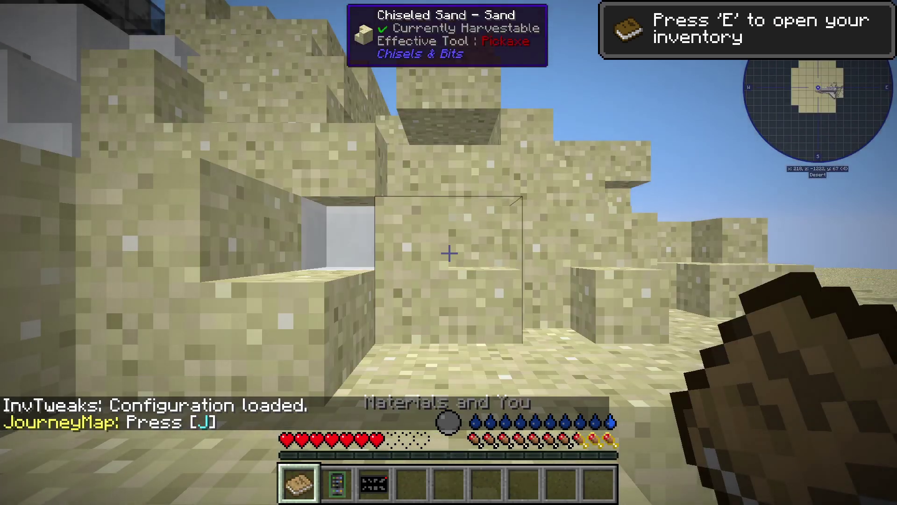
Walk forward through the sandy world toward the tunnel opening.
{"action": "key", "text": "w"}
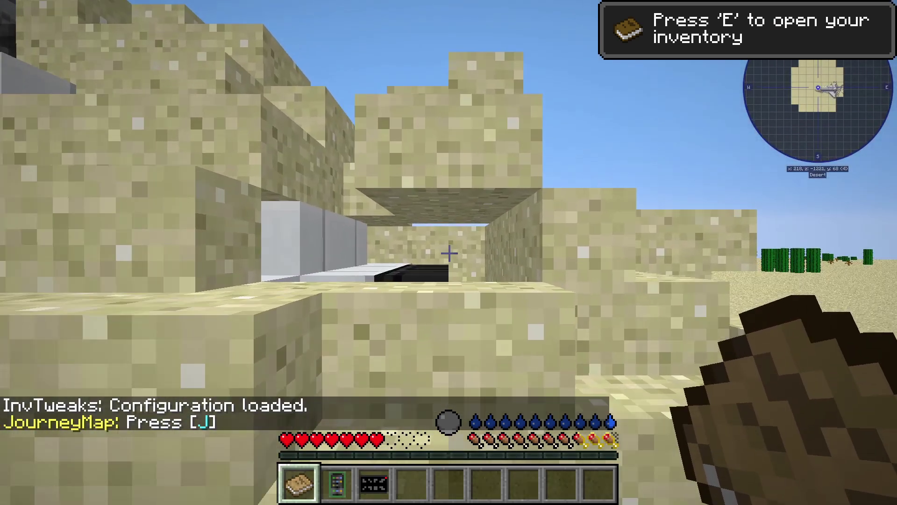